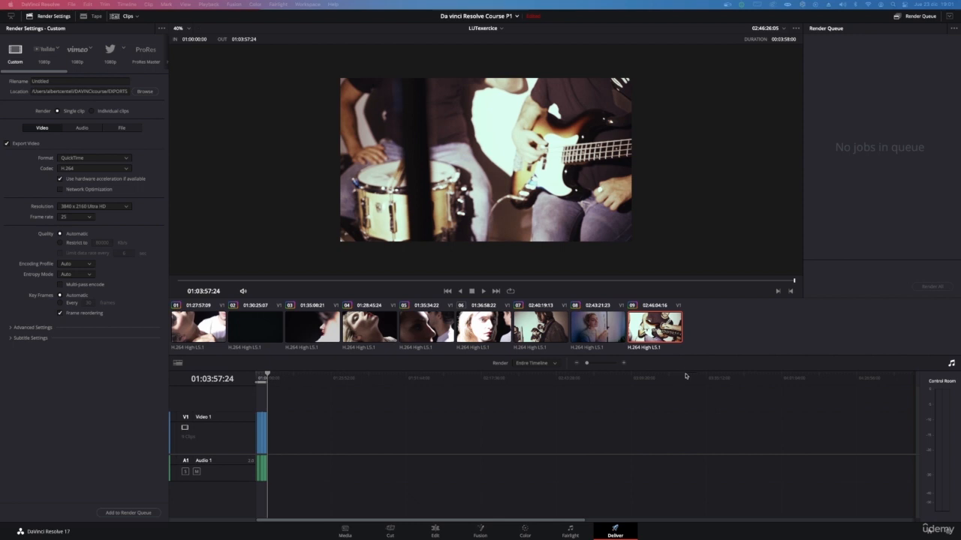
# Switch to the Edit page and mark in and out points around clip C0124.MP4 on the LUTexercice timeline.
pyautogui.click(438, 533)
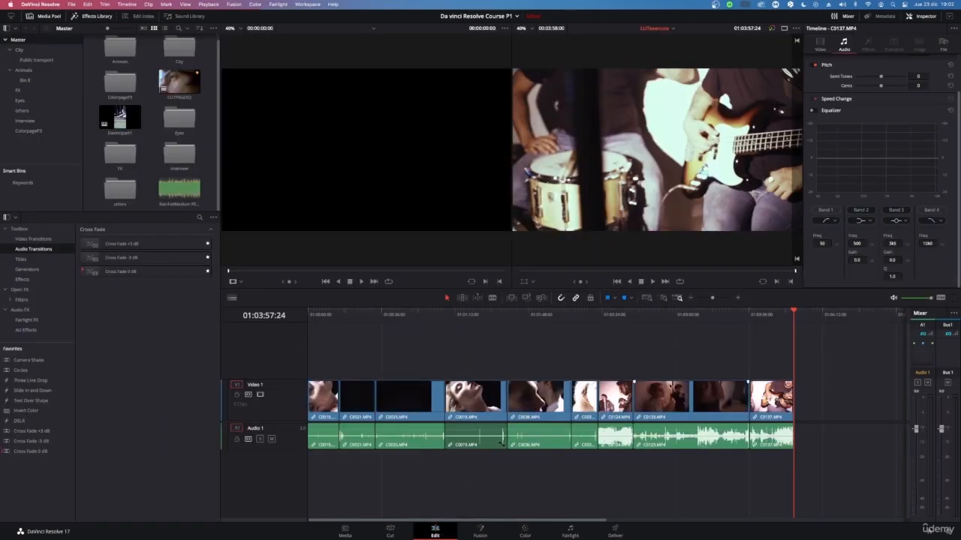
pyautogui.moveTo(598, 314)
pyautogui.mouseDown()
pyautogui.moveTo(626, 314)
pyautogui.moveTo(602, 315)
pyautogui.mouseUp()
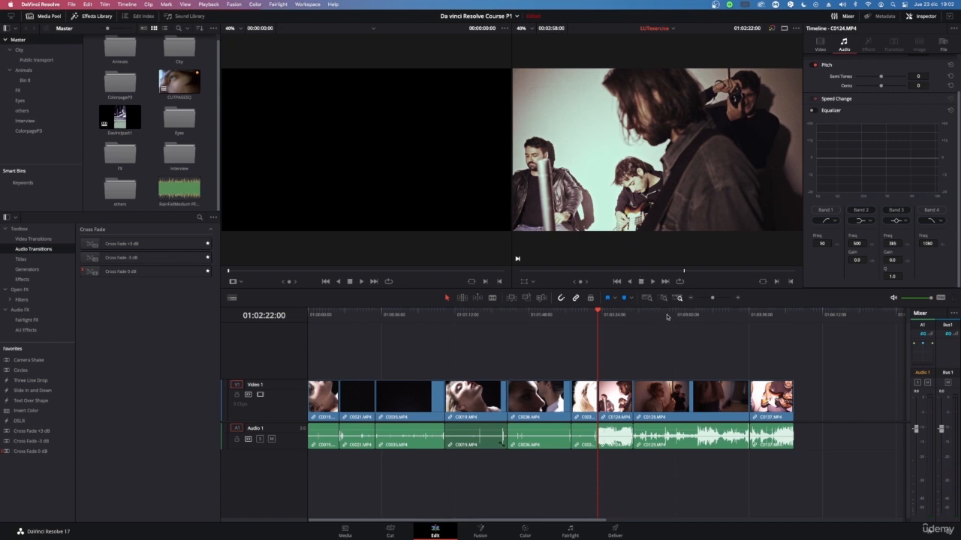
pyautogui.press('i')
pyautogui.moveTo(611, 315); pyautogui.dragTo(629, 315)
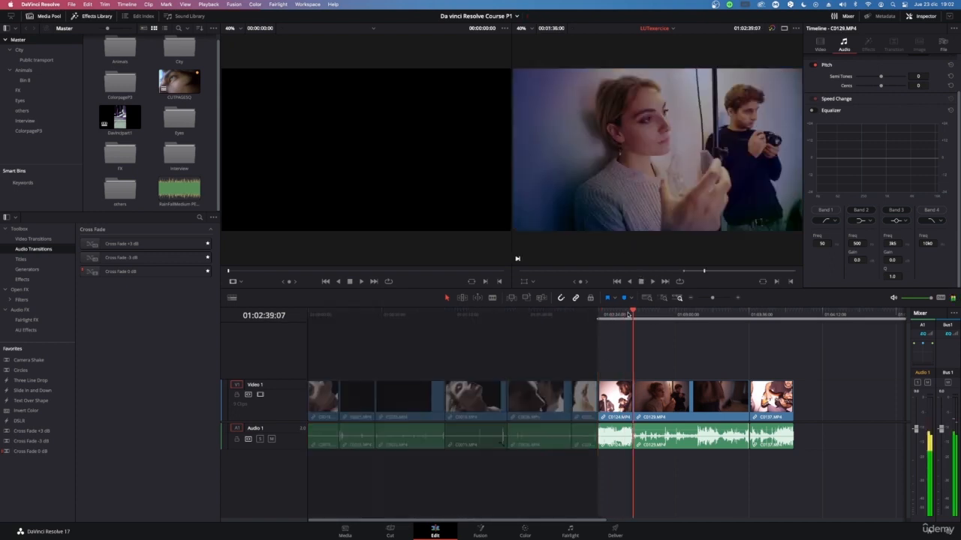
pyautogui.press('o')
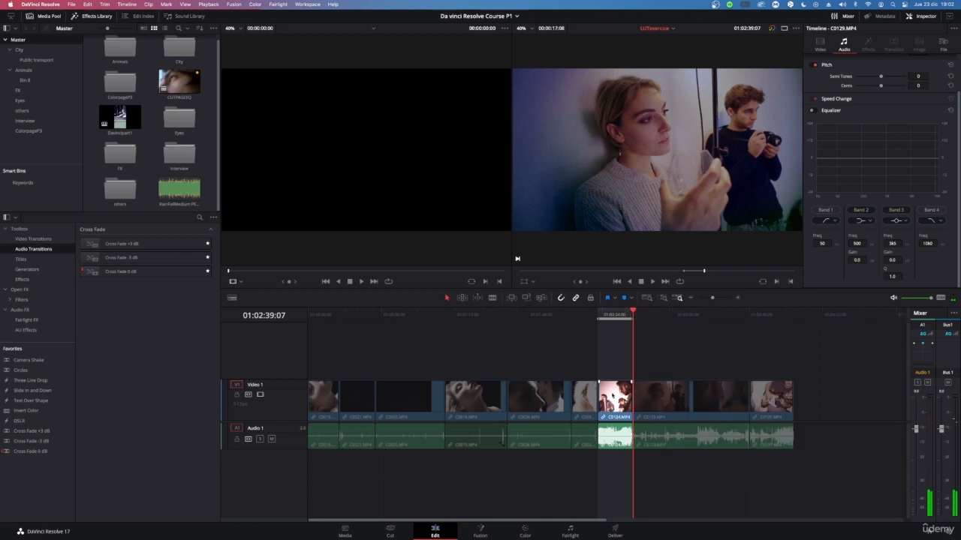
pyautogui.click(613, 395)
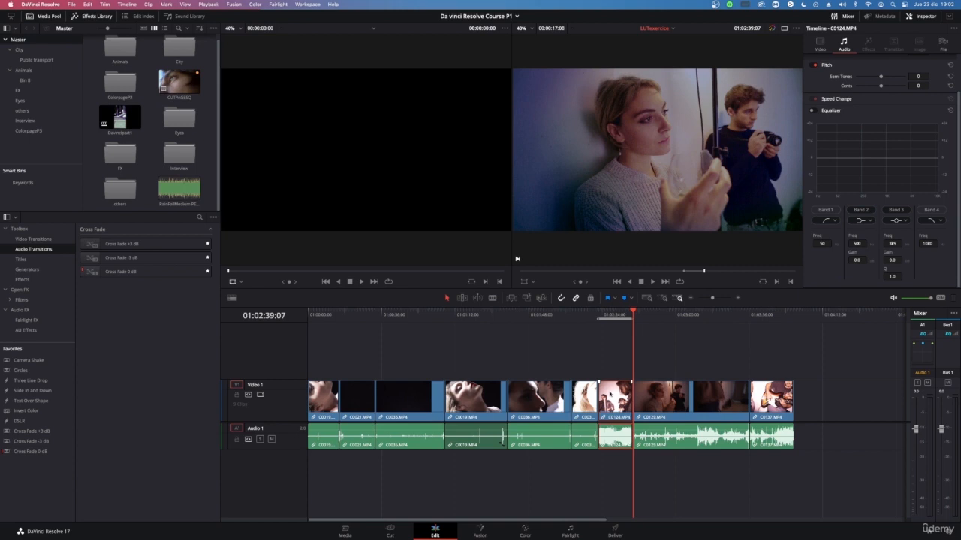
# Open the ColorpageP3 bin in the media pool.
pyautogui.click(203, 128)
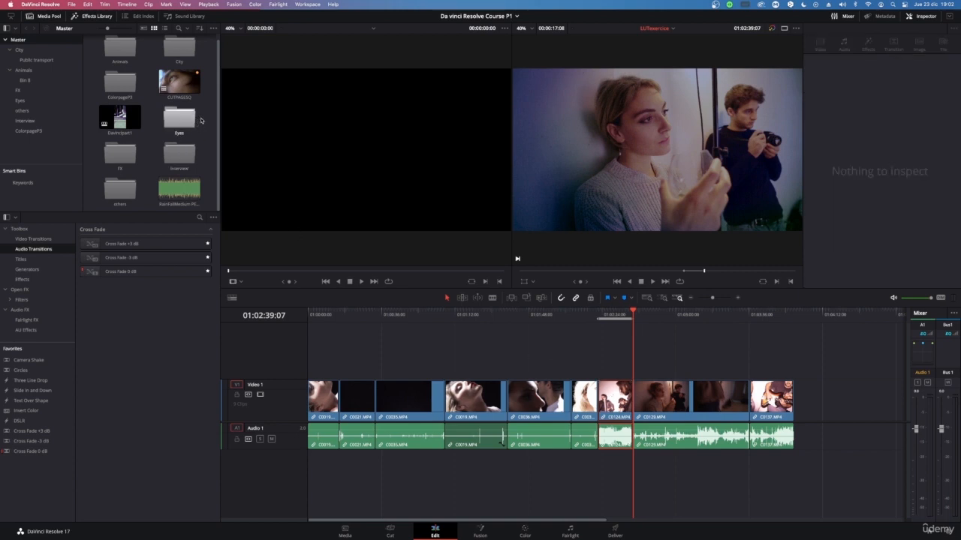
pyautogui.scroll(1, 201, 124)
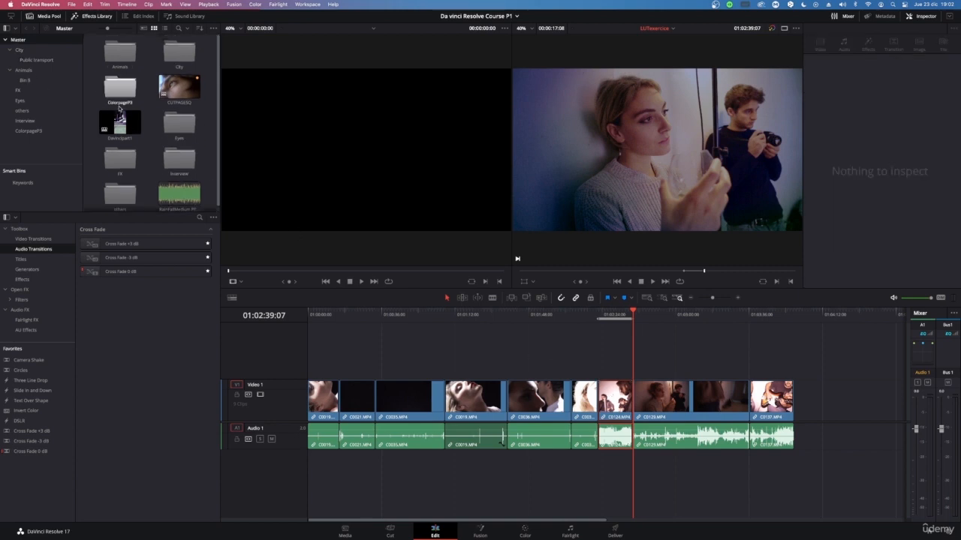
pyautogui.scroll(-1, 119, 108)
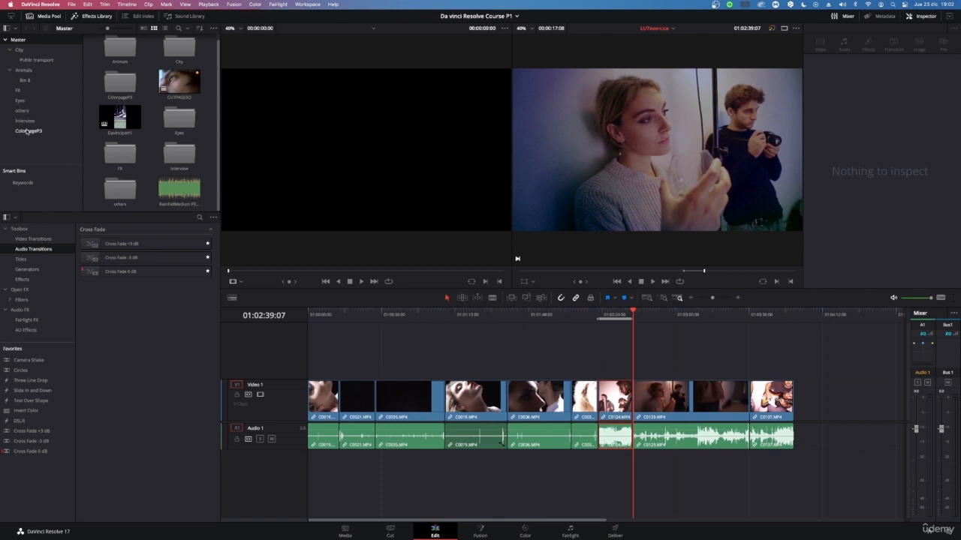
pyautogui.click(26, 131)
pyautogui.scroll(-3, 164, 162)
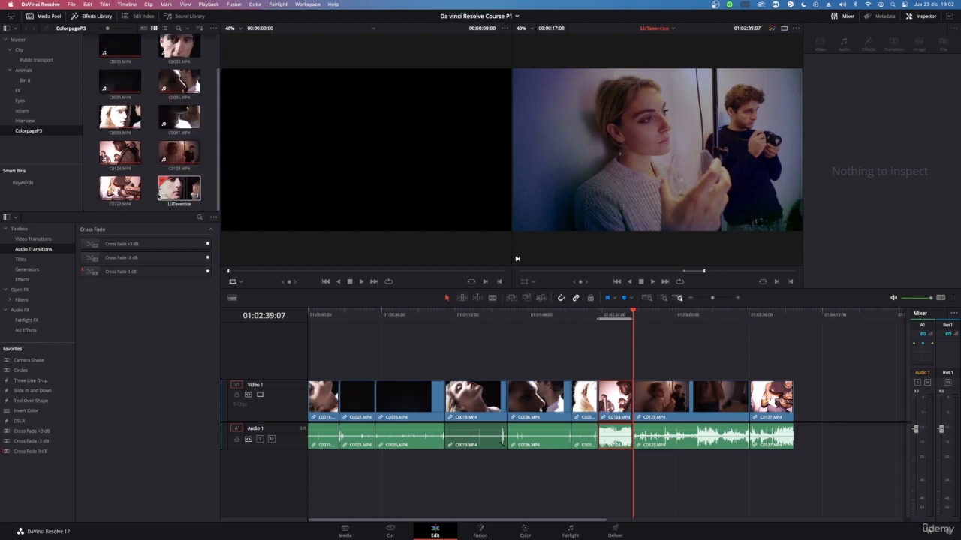
# Create a new empty timeline named Instareel in the ColorpageP3 bin, keeping the project settings.
pyautogui.rightClick(148, 208)
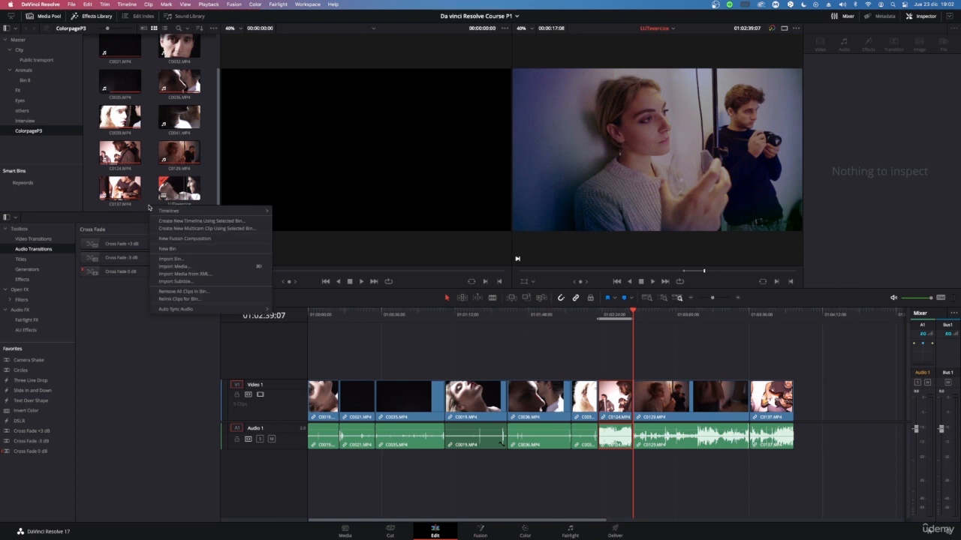
pyautogui.moveTo(160, 211)
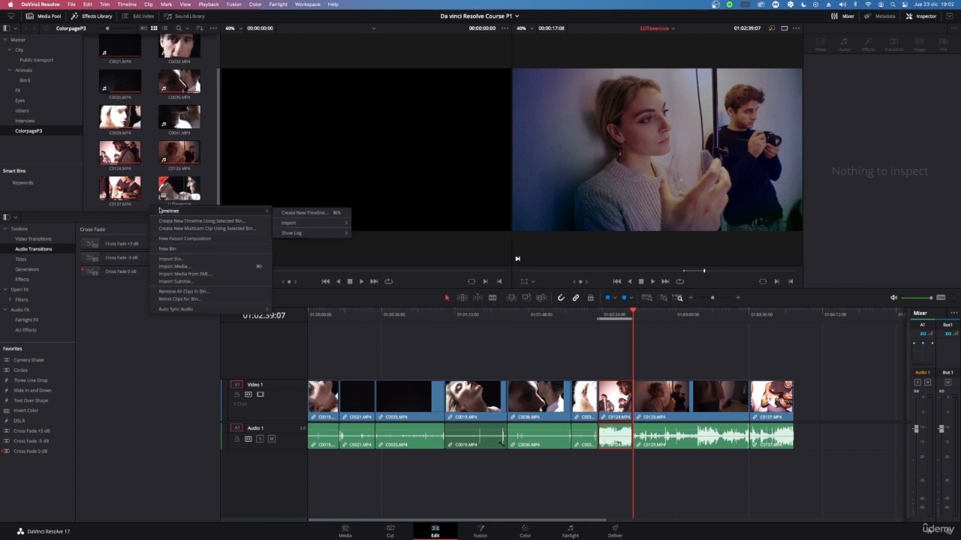
pyautogui.click(309, 214)
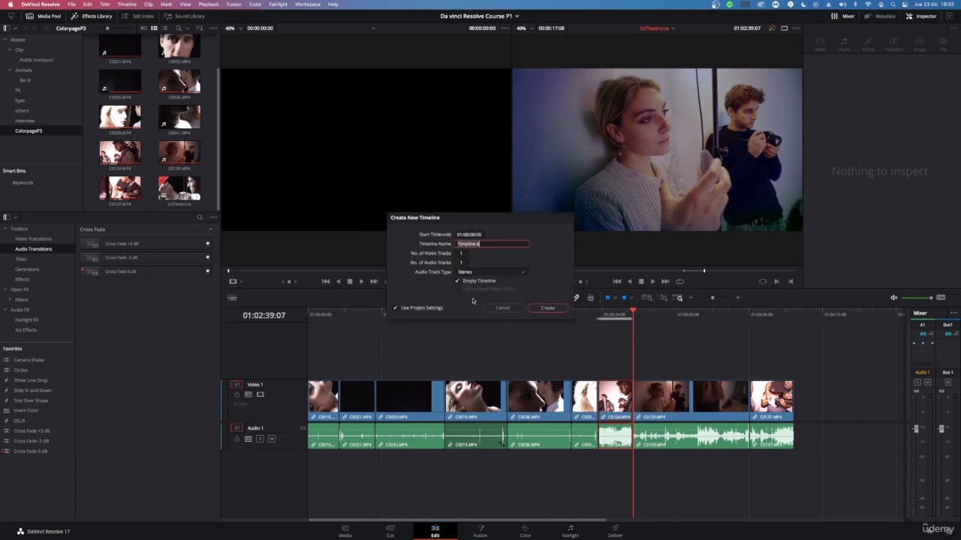
pyautogui.press('BackSpace')
pyautogui.write('R')
pyautogui.write('Onstareel')
pyautogui.click(462, 244)
pyautogui.press('BackSpace')
pyautogui.write('II')
pyautogui.click(510, 242)
pyautogui.click(564, 308)
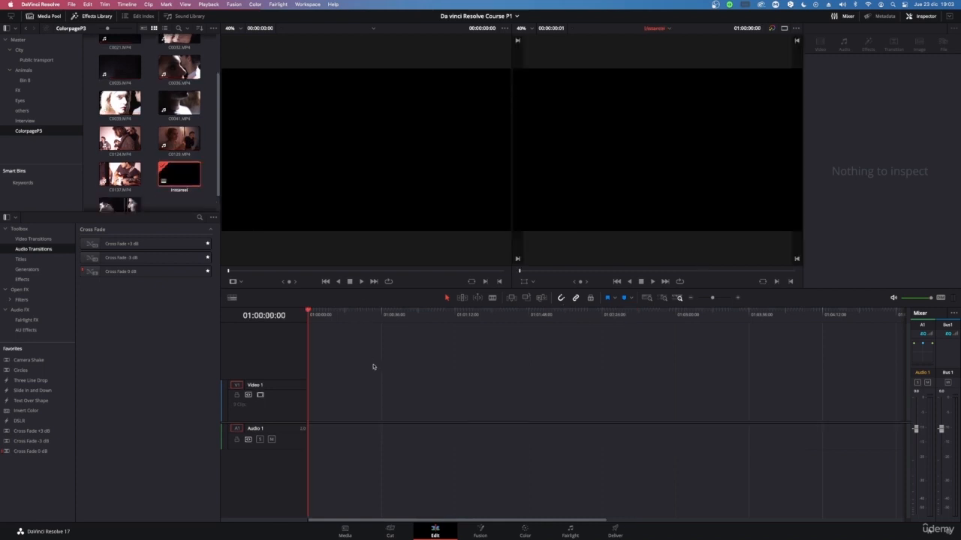
# Reopen the LUTexercice timeline and copy clip C0124.MP4 from the marked range.
pyautogui.click(128, 126)
pyautogui.scroll(-1, 173, 165)
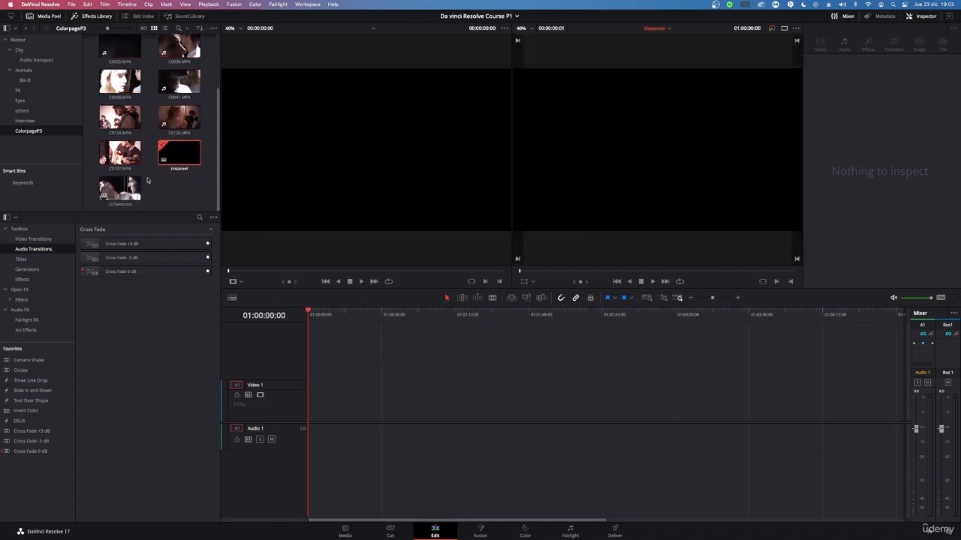
pyautogui.click(130, 181)
pyautogui.click(134, 158)
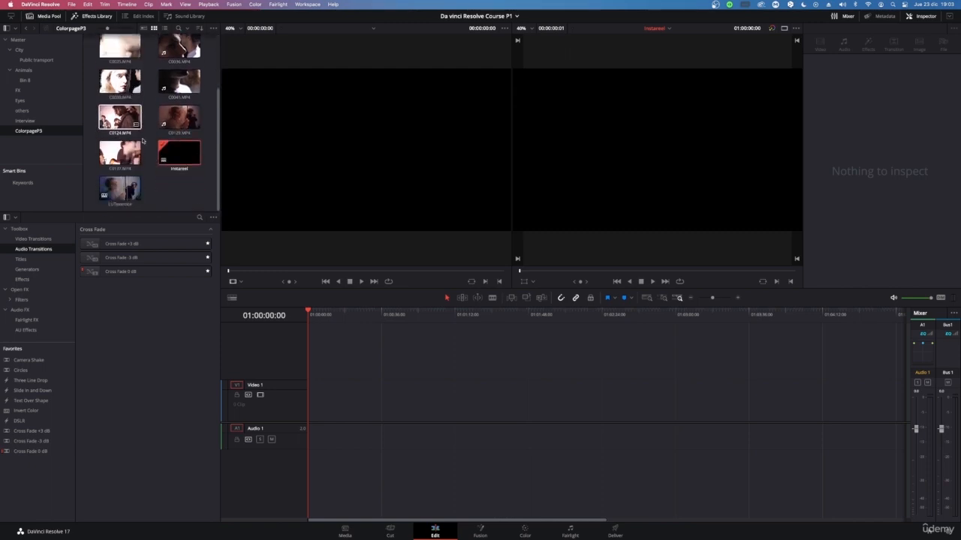
pyautogui.click(126, 193)
pyautogui.doubleClick(124, 191)
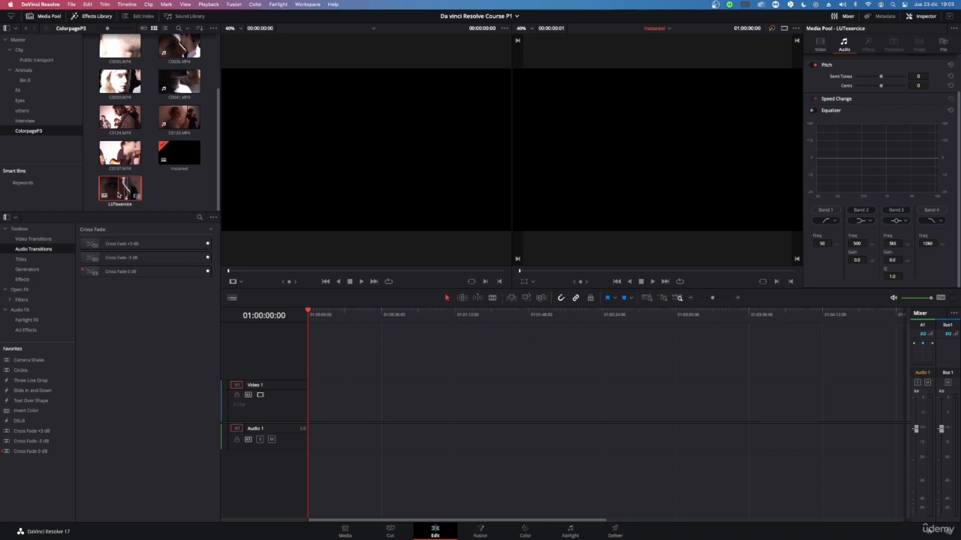
pyautogui.click(614, 316)
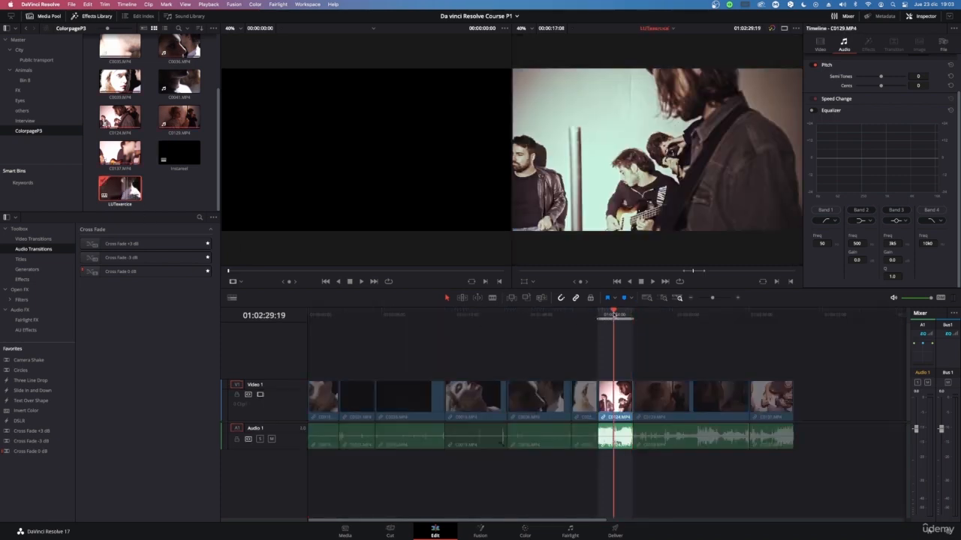
pyautogui.click(614, 403)
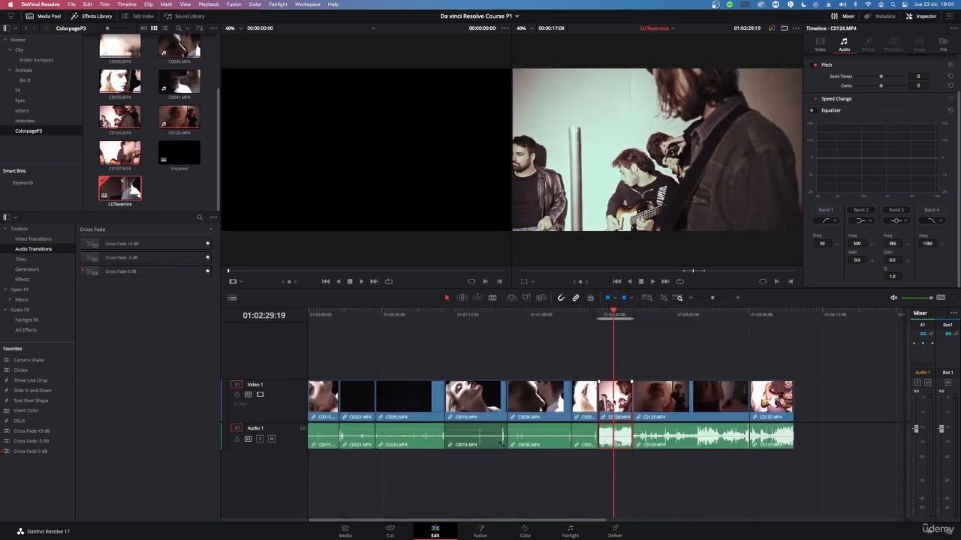
pyautogui.rightClick(614, 391)
pyautogui.click(632, 154)
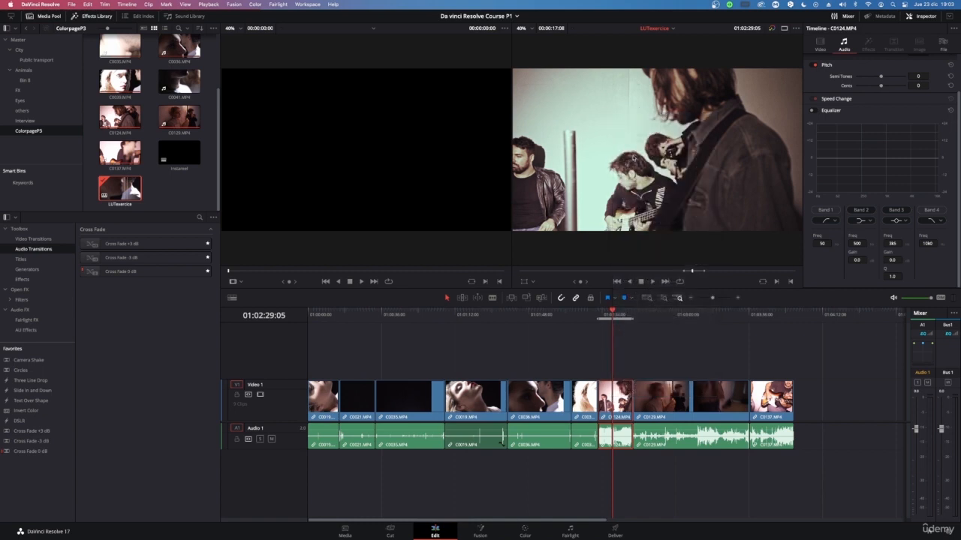
# Open the Instareel timeline, paste the copied clip at its start and play it from the beginning.
pyautogui.doubleClick(186, 165)
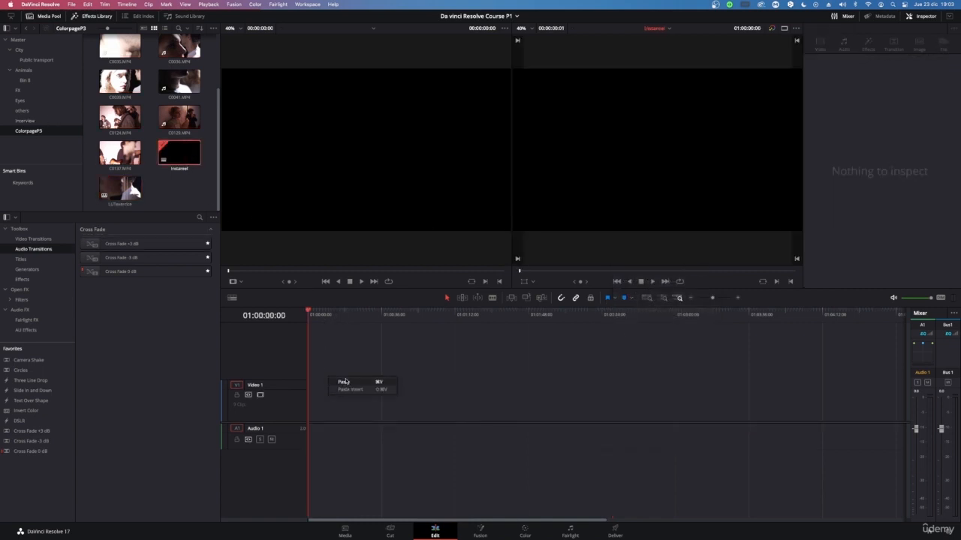
pyautogui.press('super+v')
pyautogui.moveTo(334, 308); pyautogui.dragTo(300, 325)
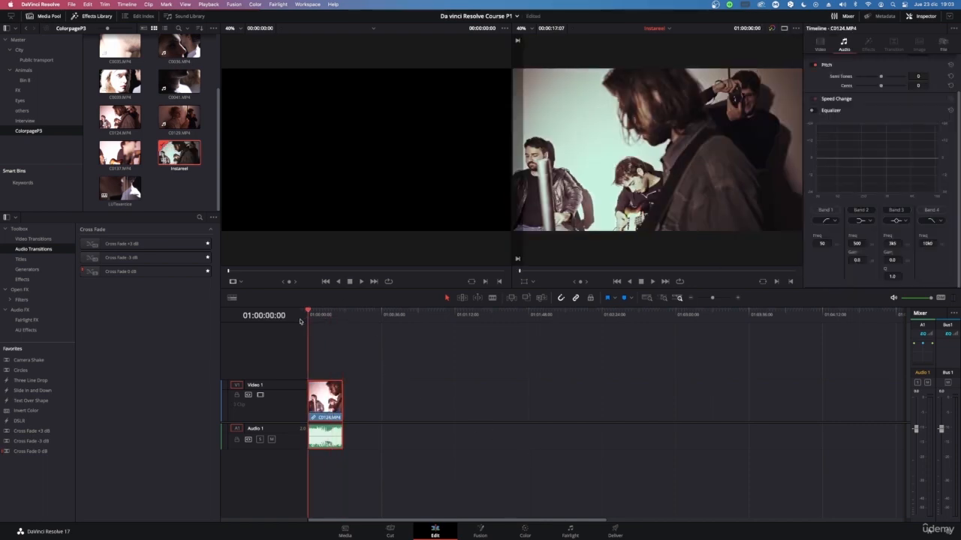
pyautogui.press('space')
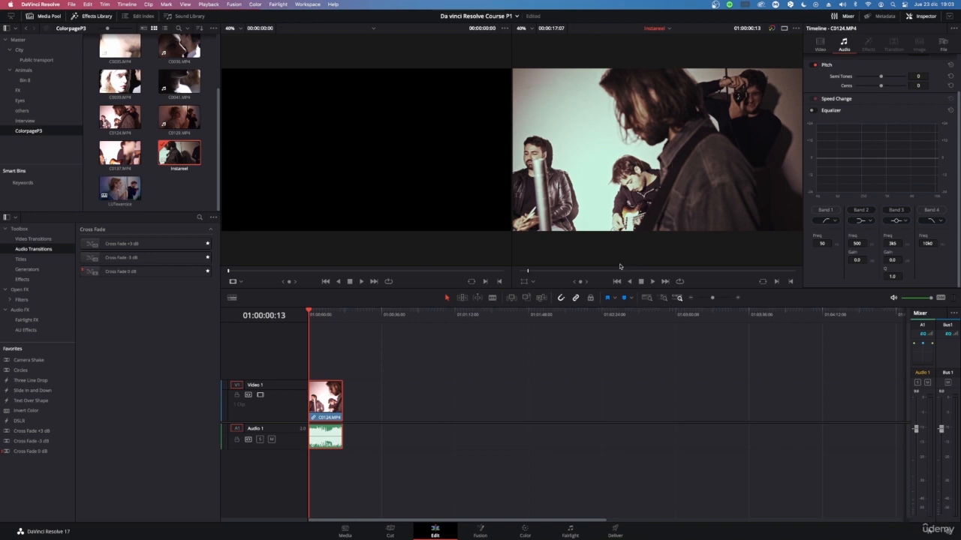
# Set the project's timeline resolution to 1920 x 1080 HD, save it and preview the clip at 01:00:09:00.
pyautogui.click(949, 533)
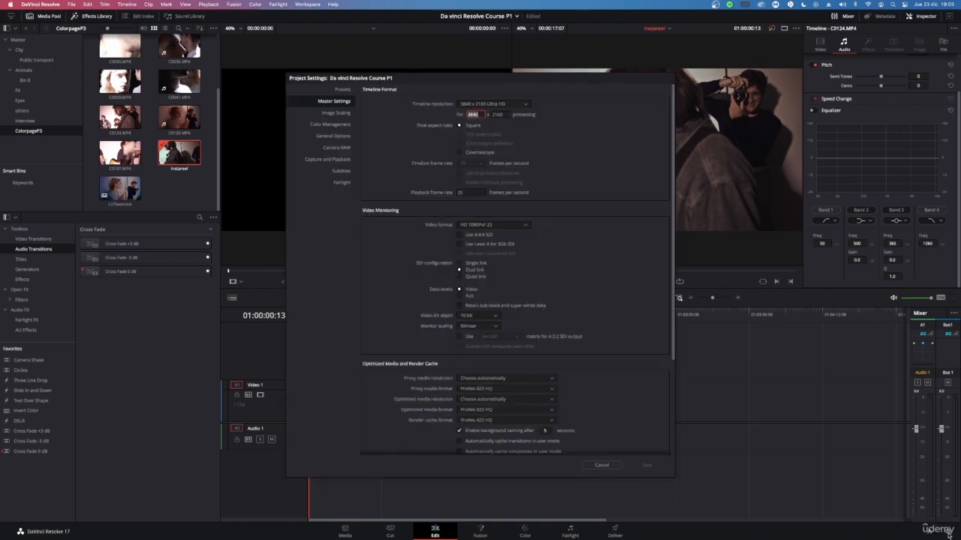
pyautogui.click(477, 105)
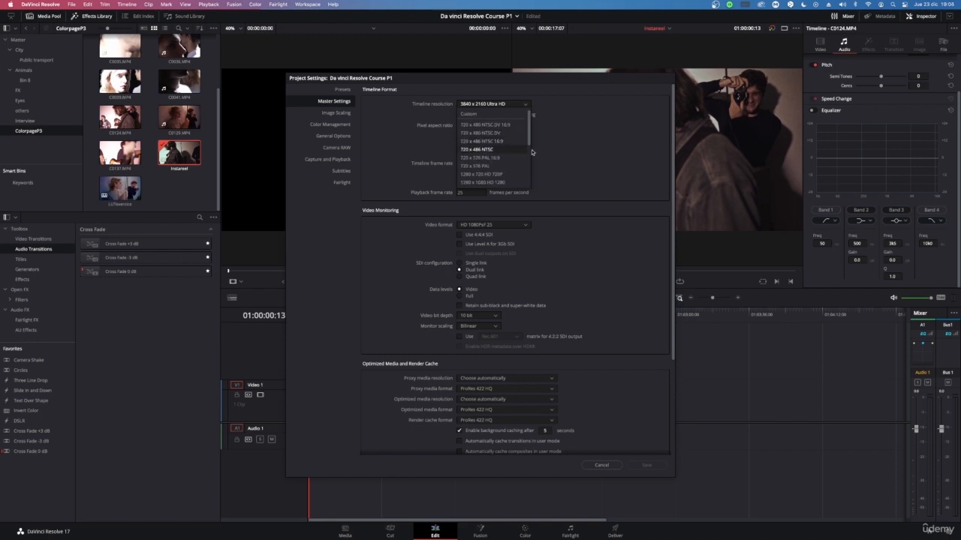
pyautogui.click(560, 153)
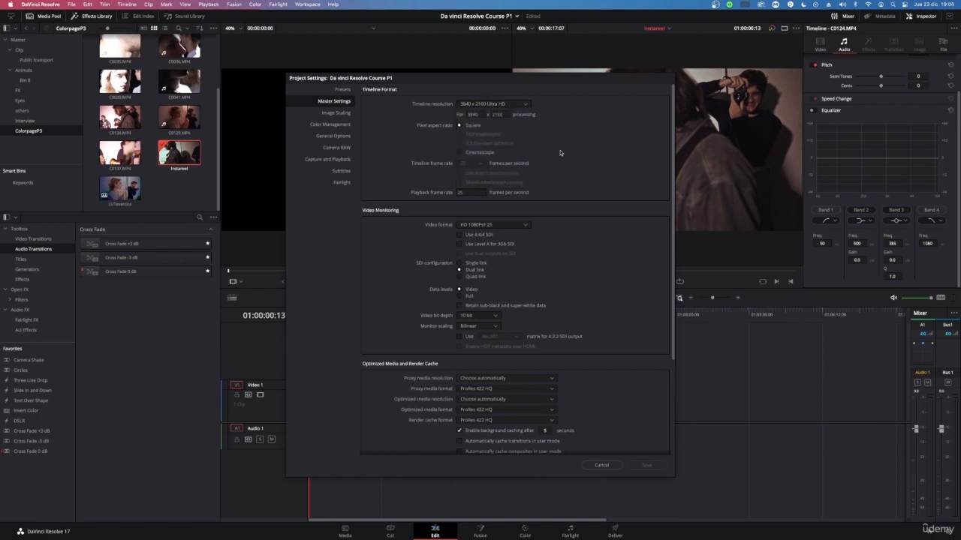
pyautogui.click(482, 105)
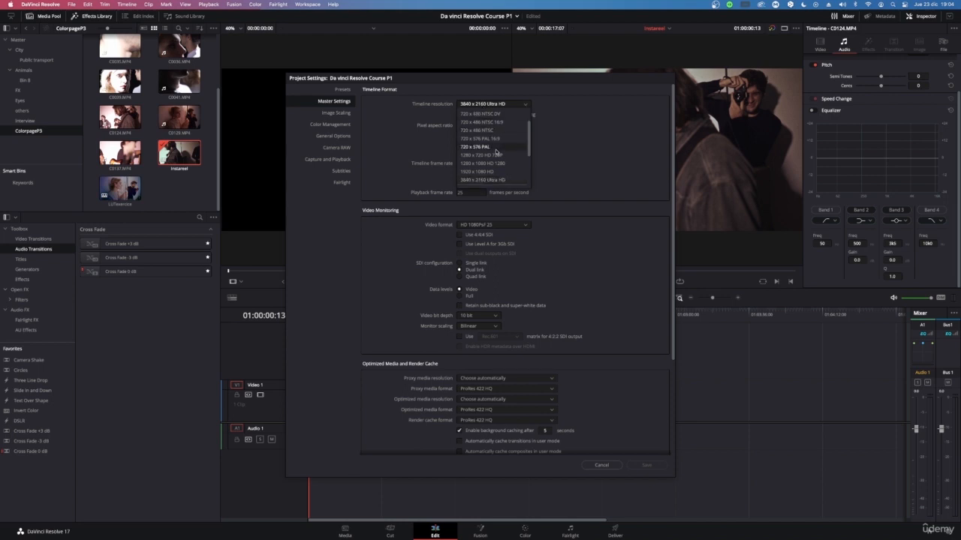
pyautogui.click(498, 172)
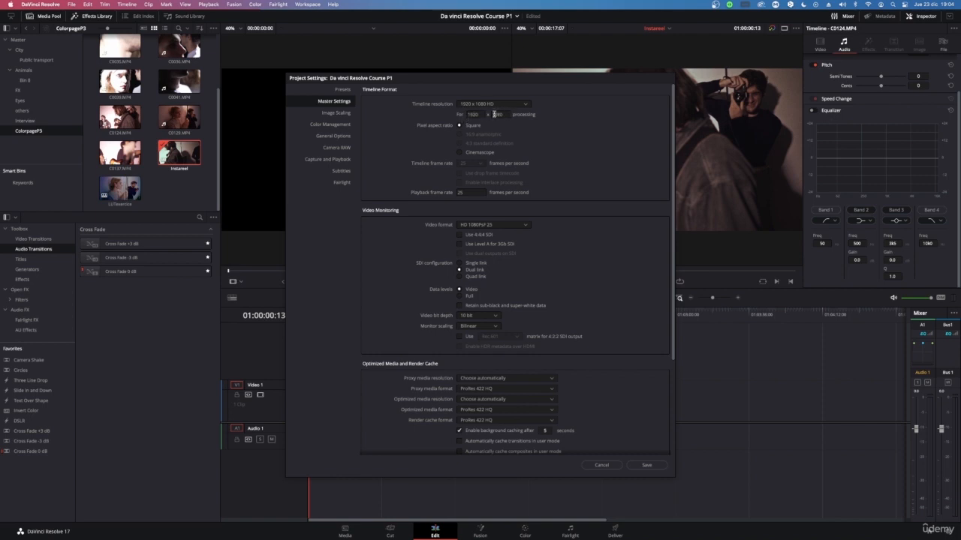
pyautogui.click(647, 466)
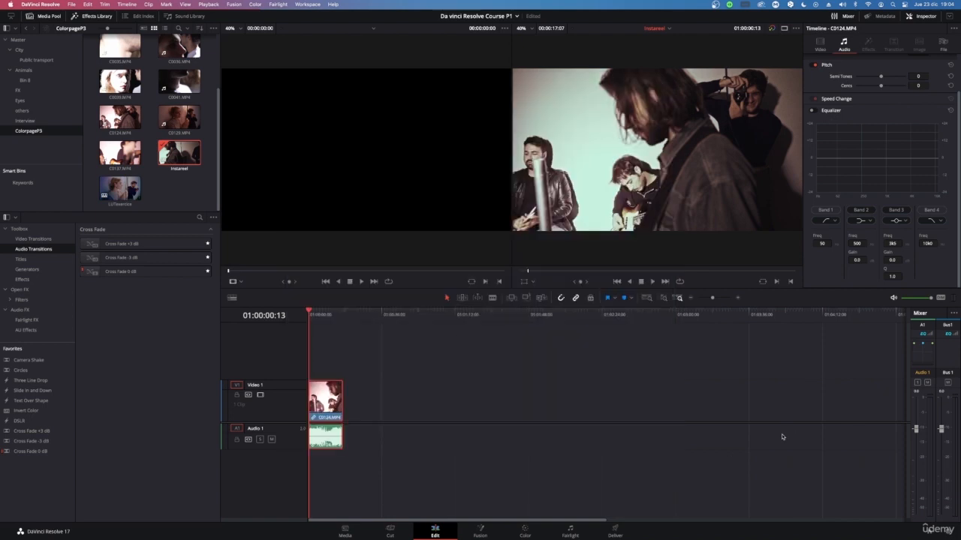
pyautogui.click(326, 317)
pyautogui.press('space')
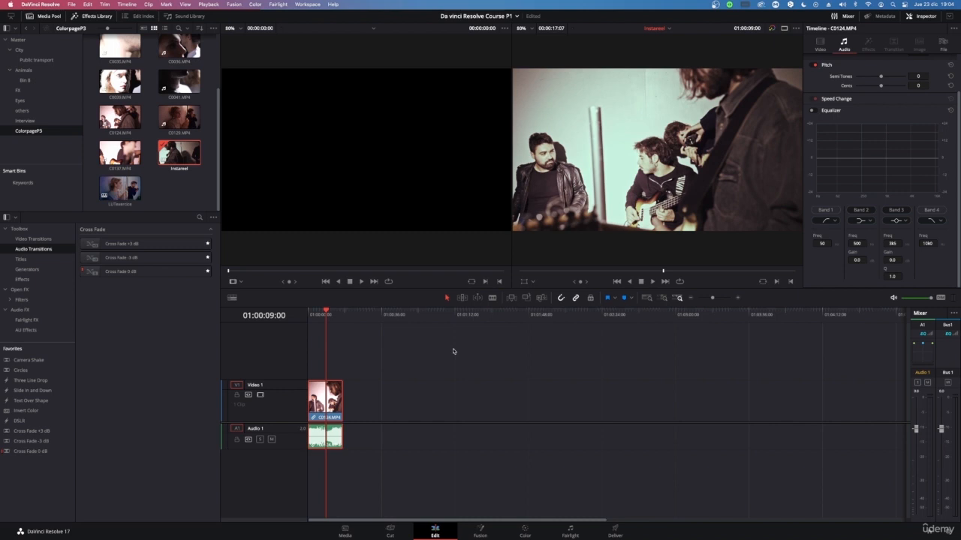
# Set a custom timeline resolution of 1080 x 1350 in the project's master settings.
pyautogui.click(947, 532)
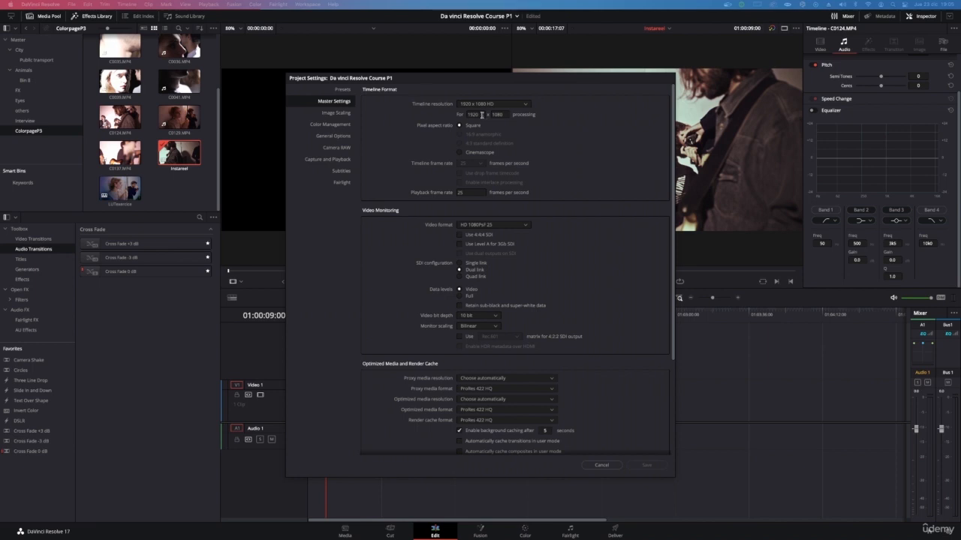
pyautogui.doubleClick(482, 114)
pyautogui.press('BackSpace')
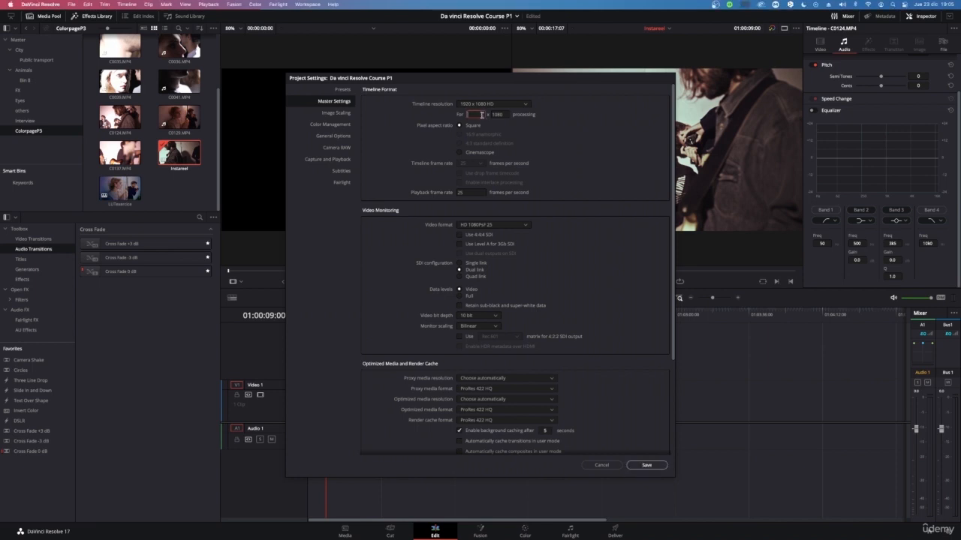
pyautogui.write('1080')
pyautogui.click(498, 114)
pyautogui.doubleClick(501, 115)
pyautogui.press('BackSpace')
pyautogui.write('19')
pyautogui.write('50')
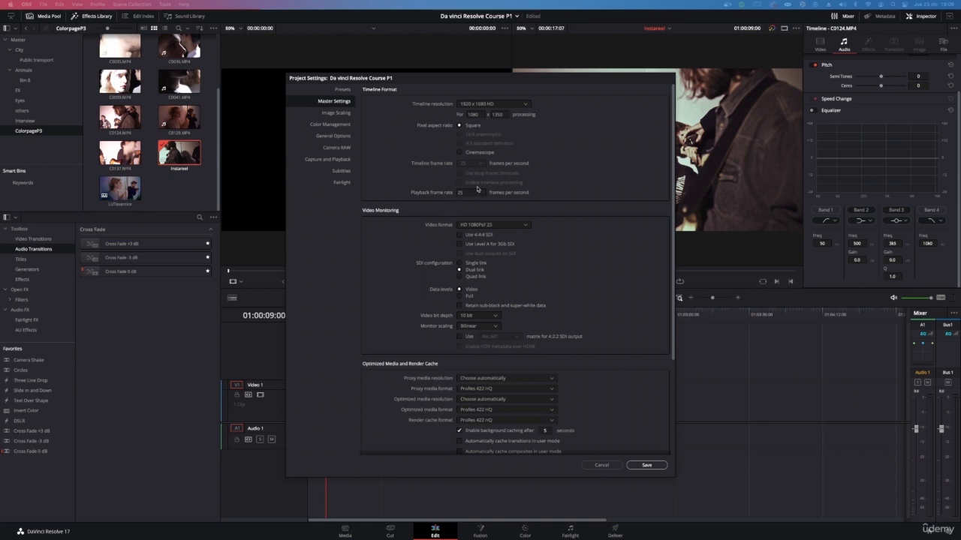
pyautogui.click(474, 193)
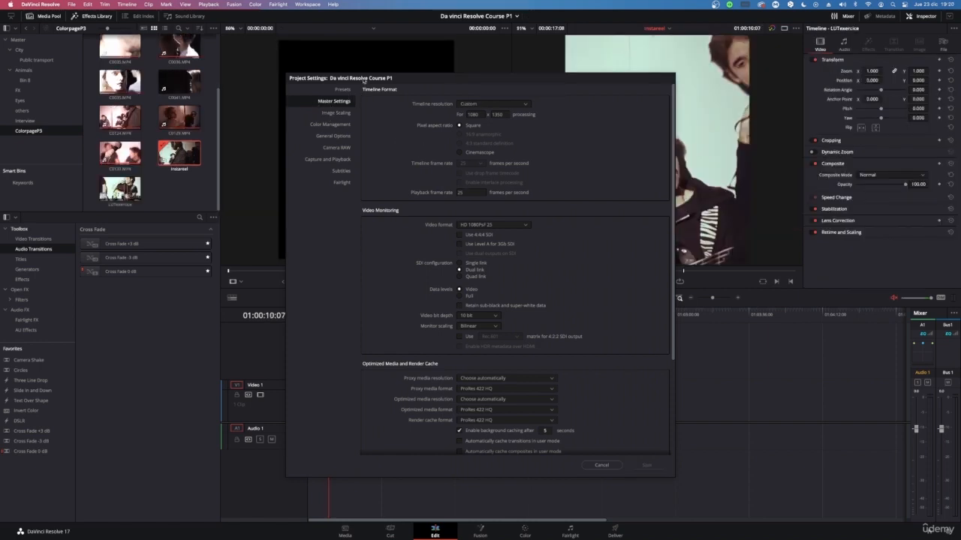
# Save the current project settings as a preset named Instagram_Reels and close the project settings.
pyautogui.moveTo(364, 80); pyautogui.dragTo(353, 69)
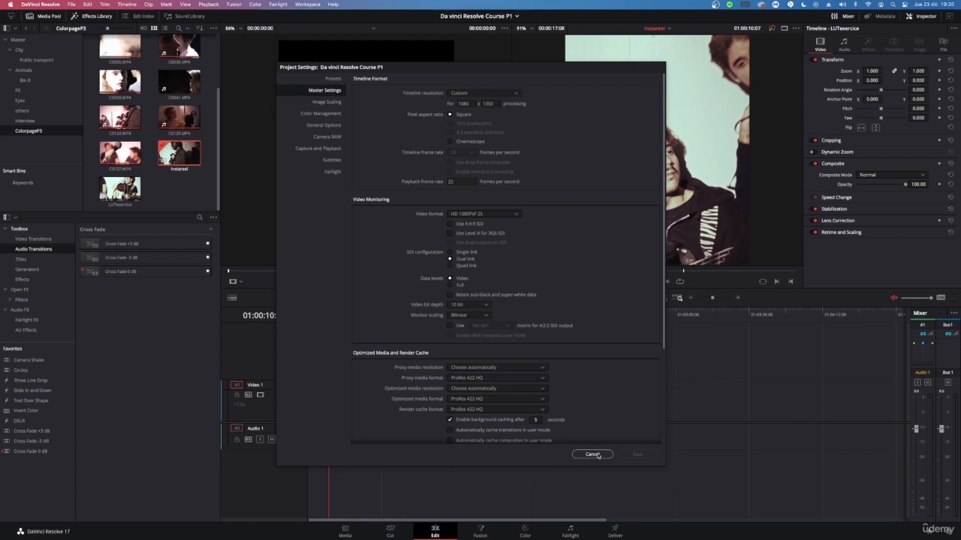
pyautogui.click(332, 79)
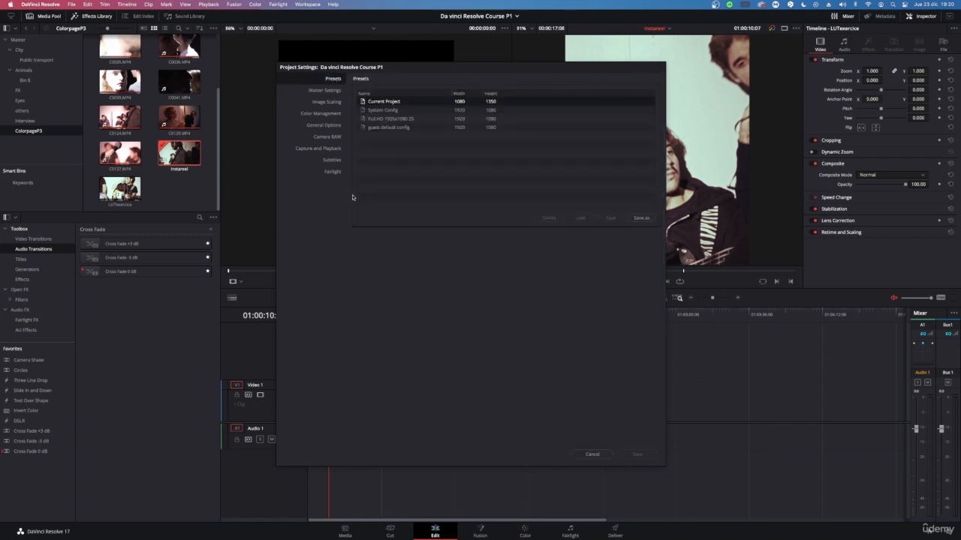
pyautogui.click(642, 218)
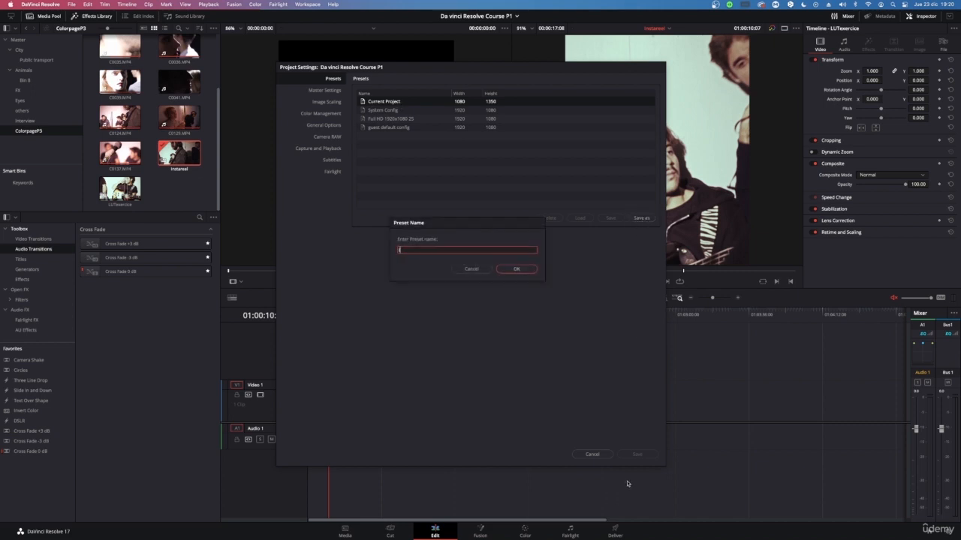
pyautogui.write('Instagram_Reels')
pyautogui.click(529, 270)
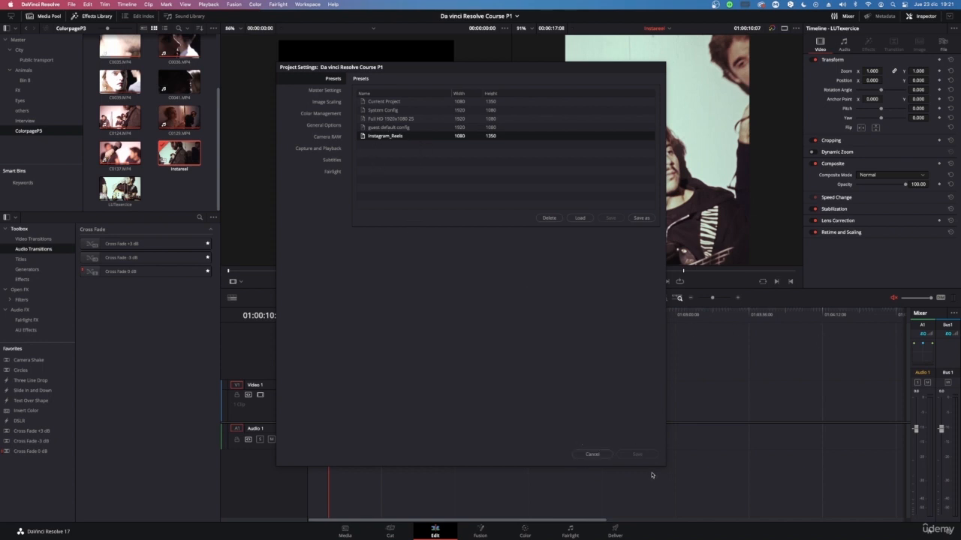
pyautogui.click(604, 455)
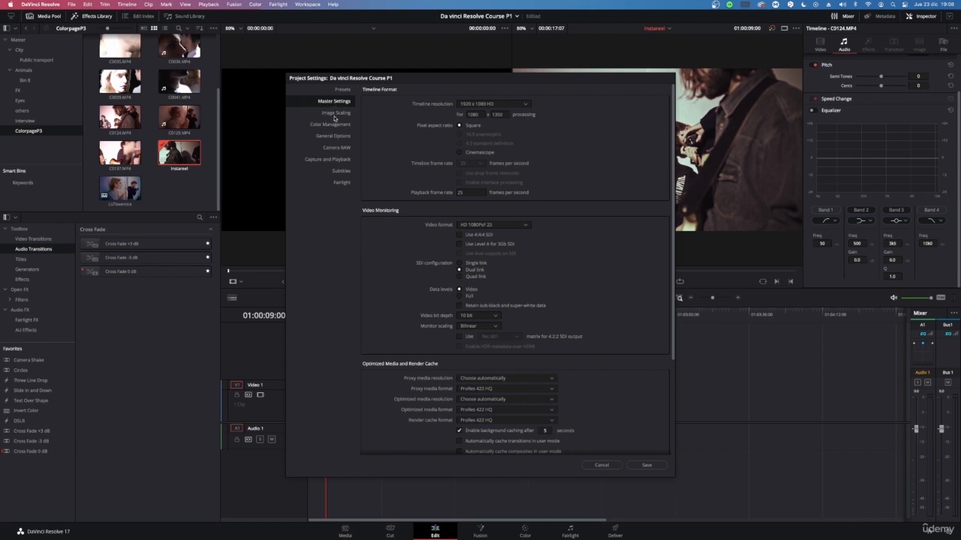
# Set input scaling for mismatched resolution files to Scale entire image to fit and save the project settings.
pyautogui.click(335, 116)
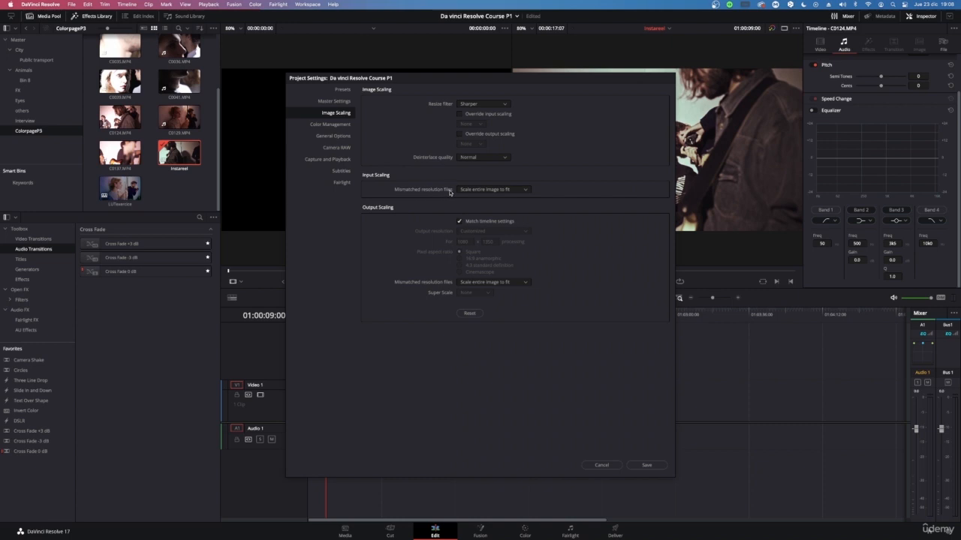
pyautogui.click(479, 192)
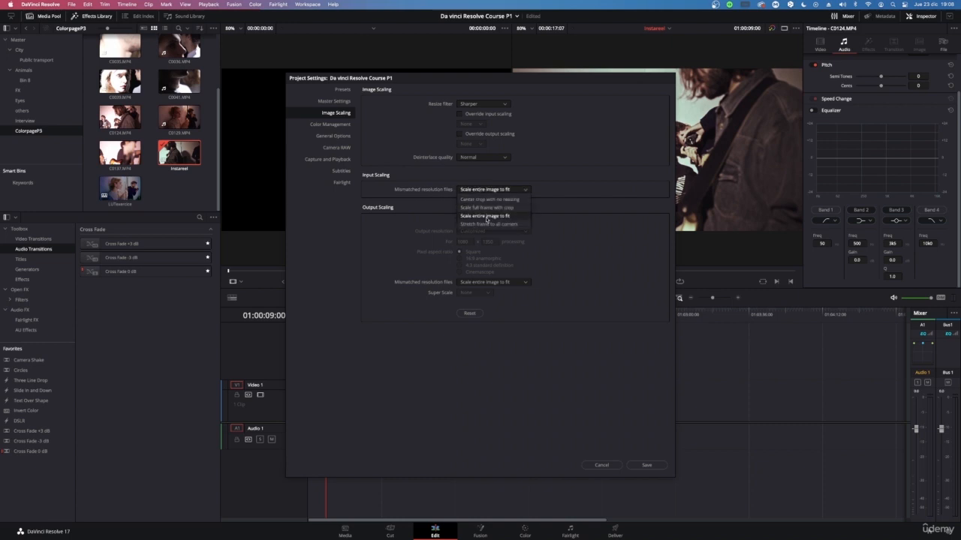
pyautogui.click(487, 216)
pyautogui.click(646, 466)
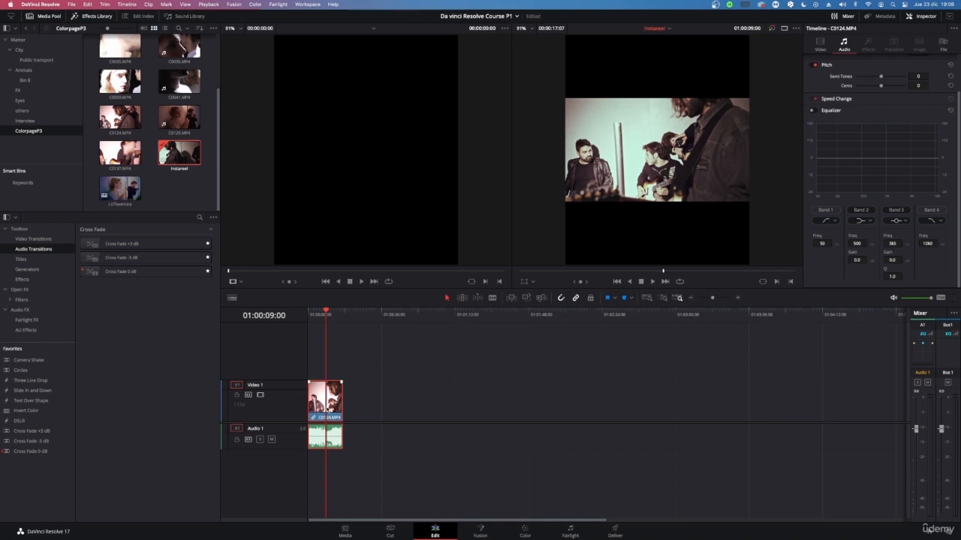
# Try enlarging clip C0124.MP4 to a zoom of about 2.43 to fill the vertical frame, and undo the zoom changes.
pyautogui.scroll(3, 904, 124)
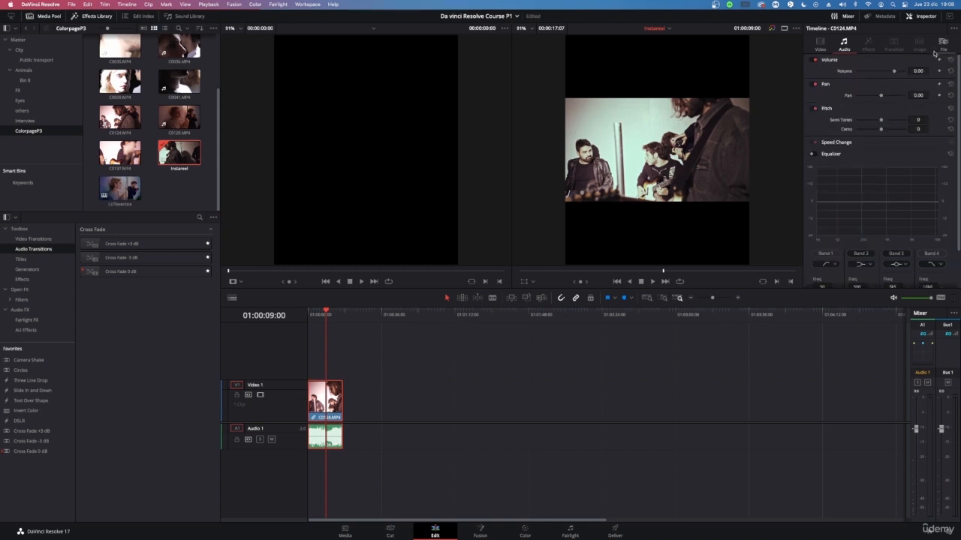
pyautogui.click(820, 44)
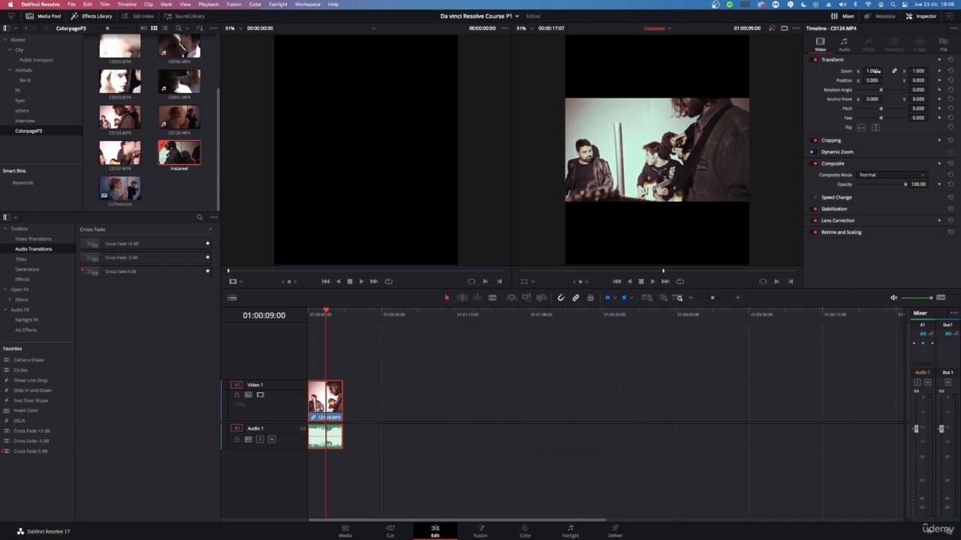
pyautogui.moveTo(873, 72)
pyautogui.mouseDown()
pyautogui.moveTo(884, 70)
pyautogui.moveTo(833, 72)
pyautogui.moveTo(863, 77)
pyautogui.mouseUp()
pyautogui.press('super+z')
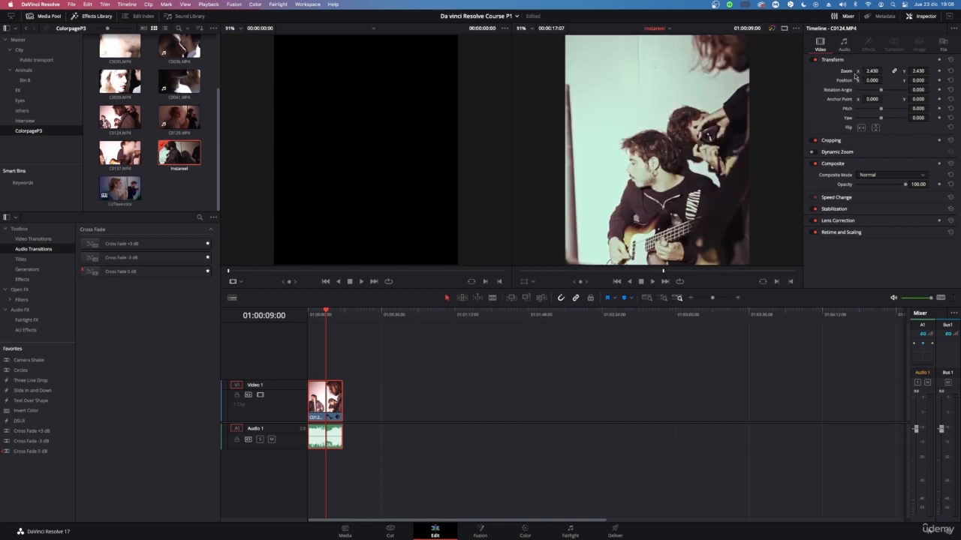
pyautogui.press('super+z')
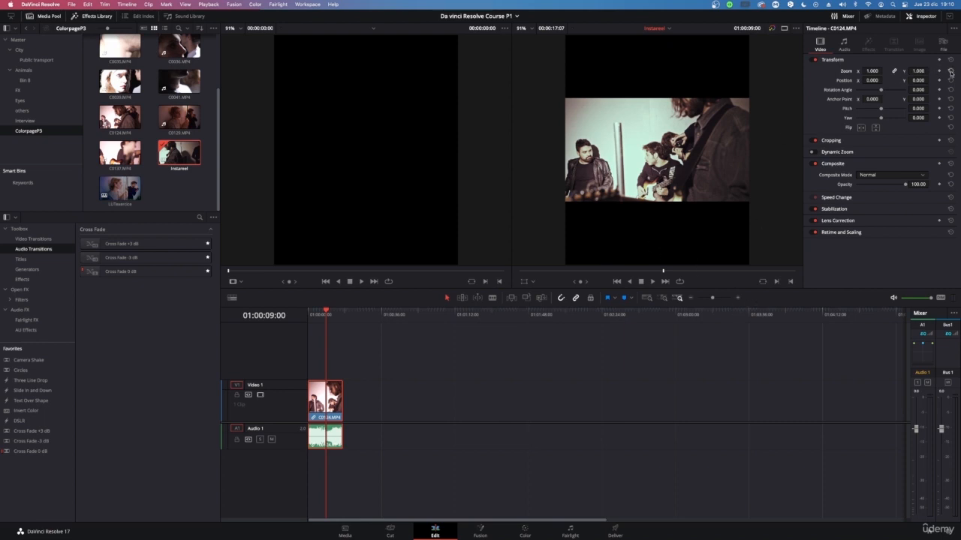
pyautogui.moveTo(869, 71); pyautogui.dragTo(887, 71)
pyautogui.press('super+z')
# Delete clip C0124.MP4 from the timeline and return the playhead to 01:00:00:00.
pyautogui.press('BackSpace')
pyautogui.moveTo(323, 310); pyautogui.dragTo(280, 310)
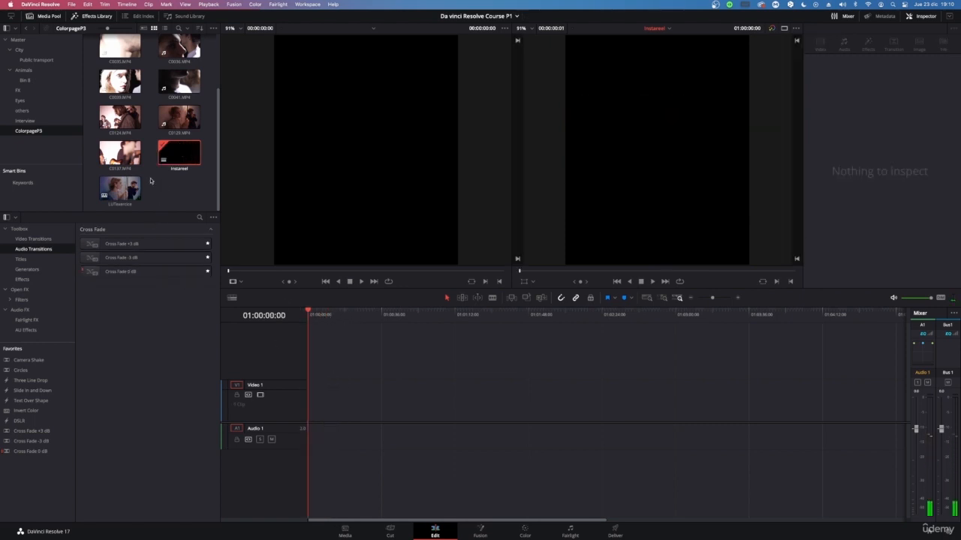
# Set input scaling for mismatched resolution files to Center crop with no resizing and save the project settings.
pyautogui.click(935, 532)
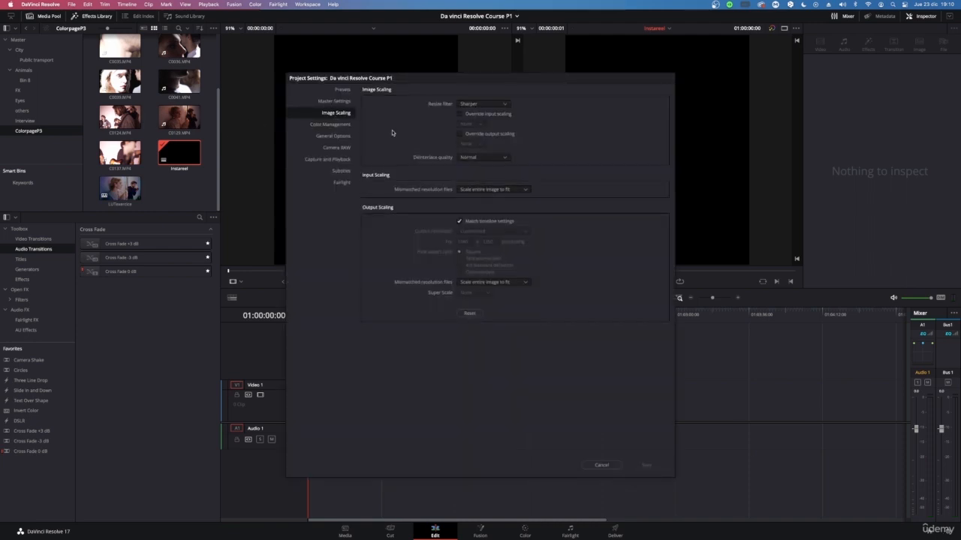
pyautogui.click(490, 190)
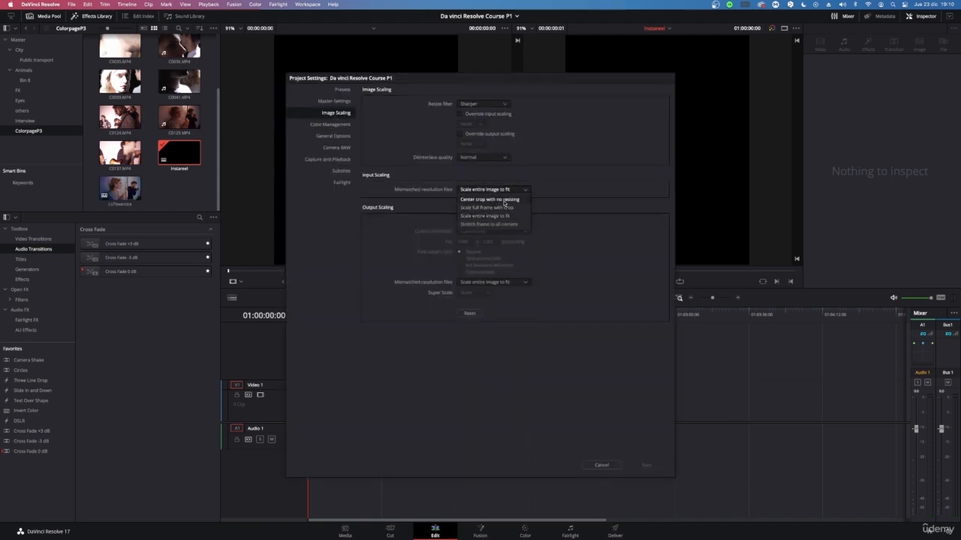
pyautogui.click(504, 200)
pyautogui.click(649, 467)
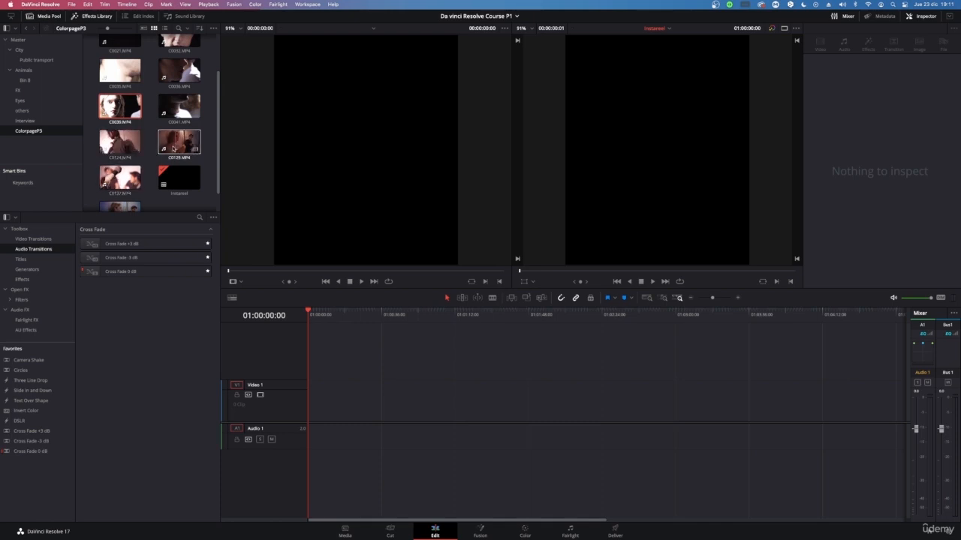
# Place clip C0129.MP4 at the start of the timeline and preview its first frame.
pyautogui.moveTo(179, 141); pyautogui.dragTo(302, 410)
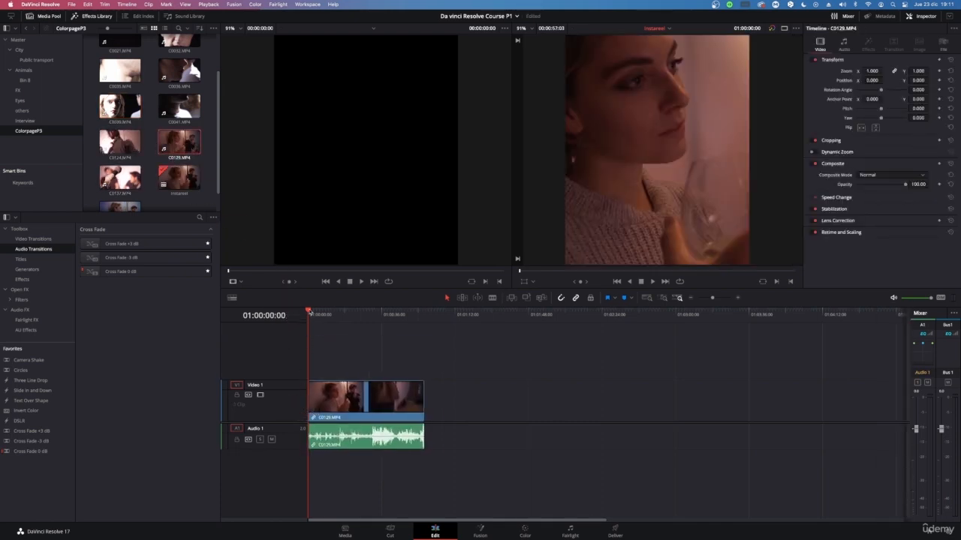
pyautogui.moveTo(311, 313)
pyautogui.mouseDown()
pyautogui.moveTo(323, 312)
pyautogui.moveTo(304, 313)
pyautogui.mouseUp()
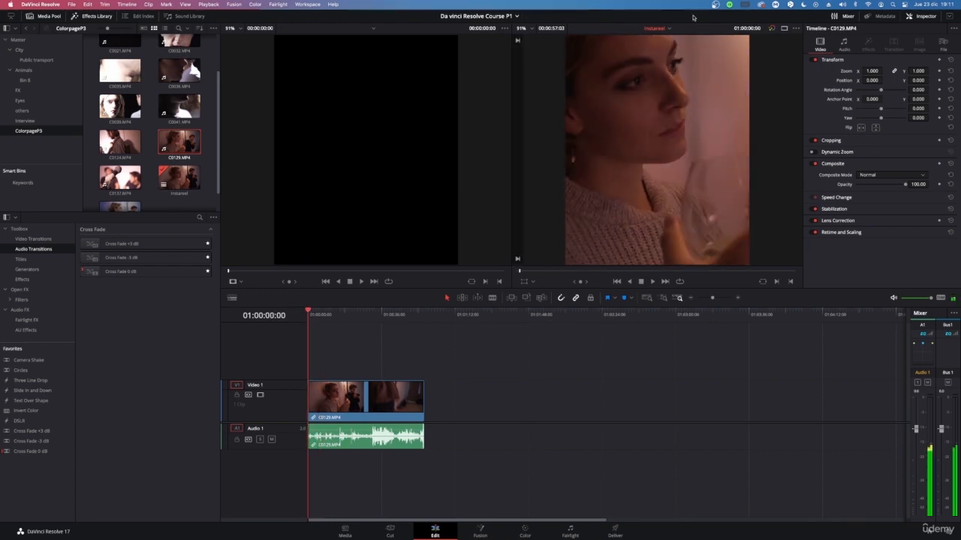